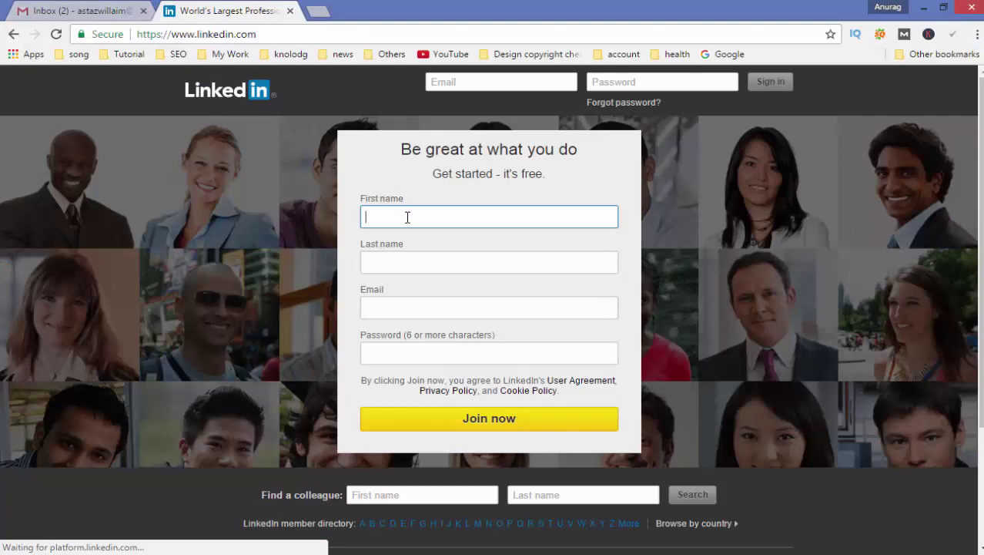
Enter the first and last name in the LinkedIn sign-up form
{"action": "left_click", "coordinate": [400, 265]}
{"action": "left_click", "coordinate": [403, 314]}
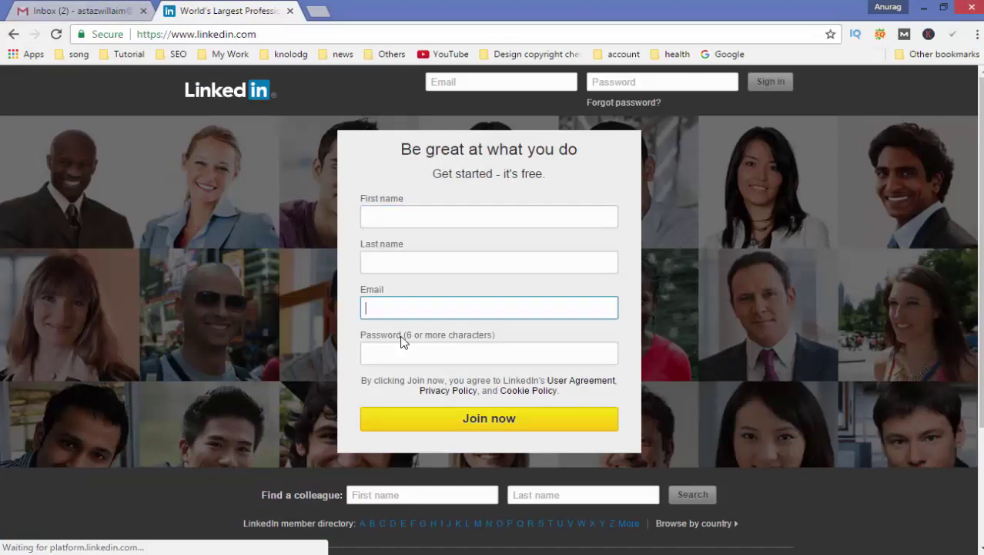
{"action": "left_click", "coordinate": [401, 348]}
{"action": "left_click", "coordinate": [392, 221]}
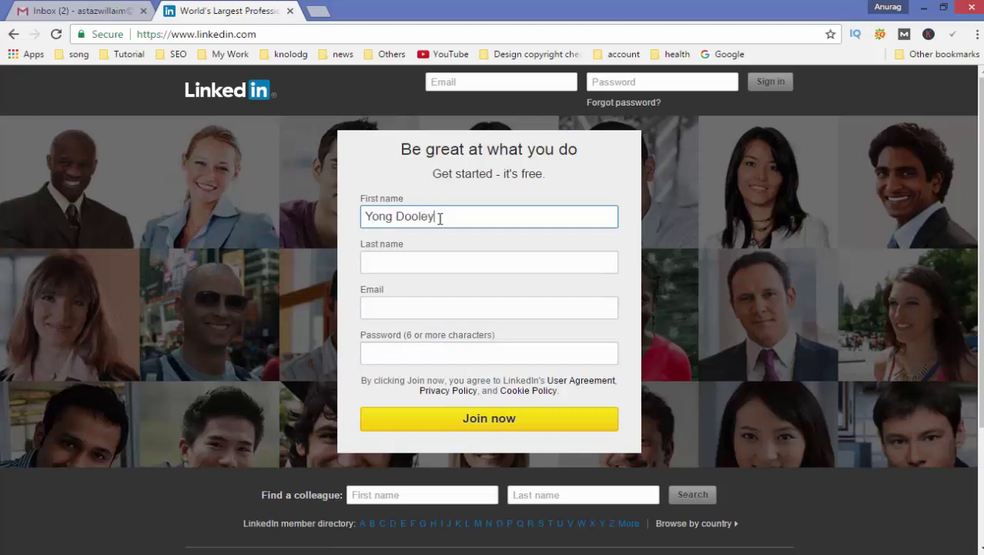
{"action": "double_click", "coordinate": [408, 216]}
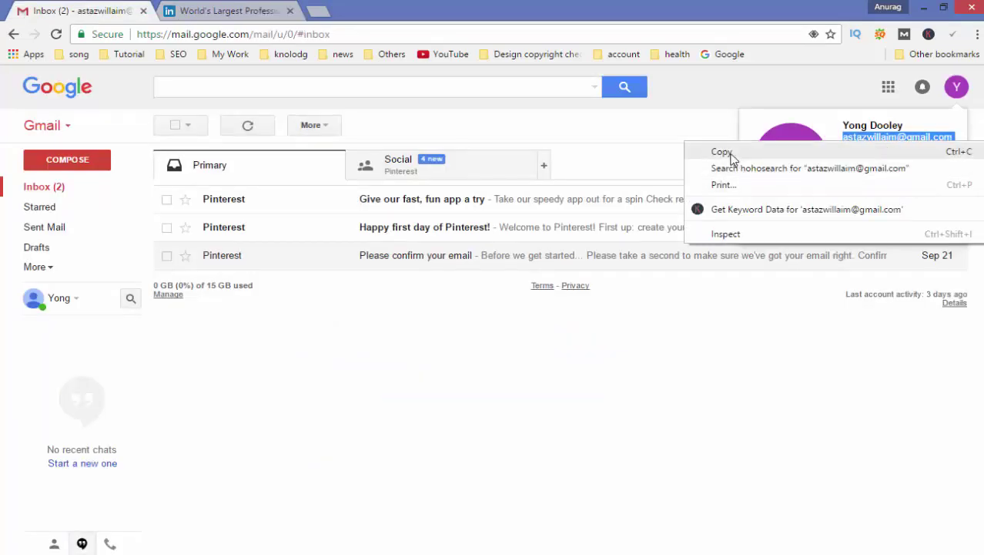
Paste the Gmail account's address into Email and enter a password
{"action": "left_click", "coordinate": [724, 152]}
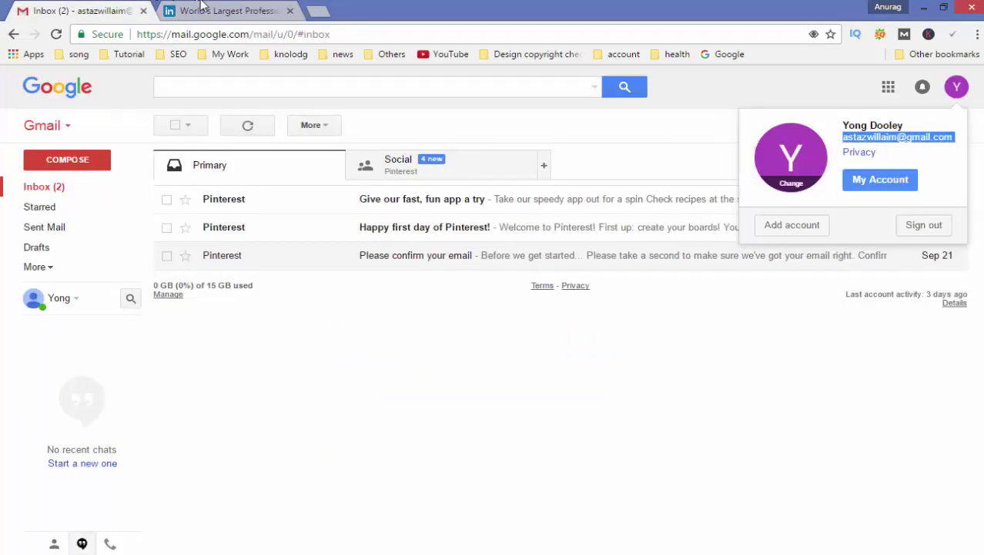
{"action": "left_click", "coordinate": [205, 9]}
{"action": "key", "text": "ctrl+v"}
{"action": "left_click", "coordinate": [429, 356]}
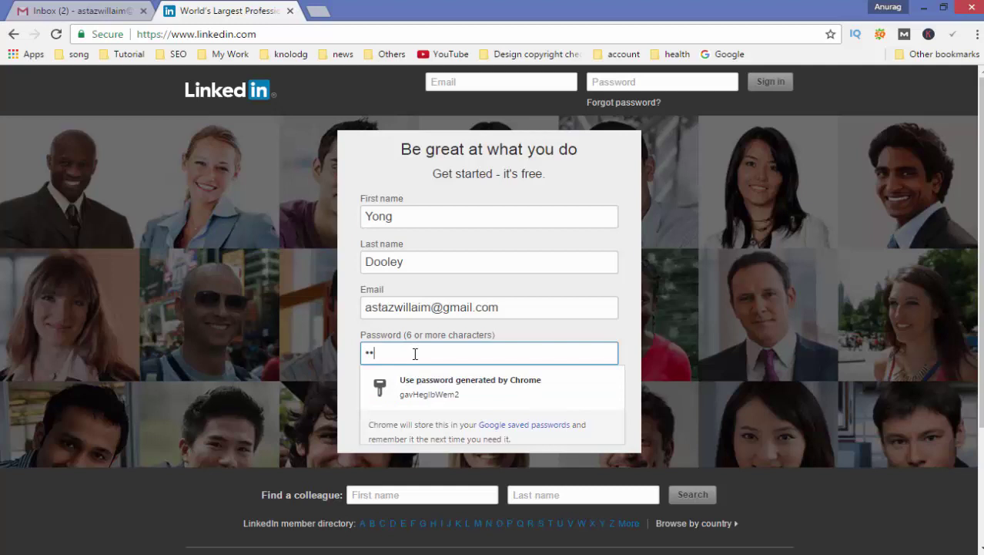
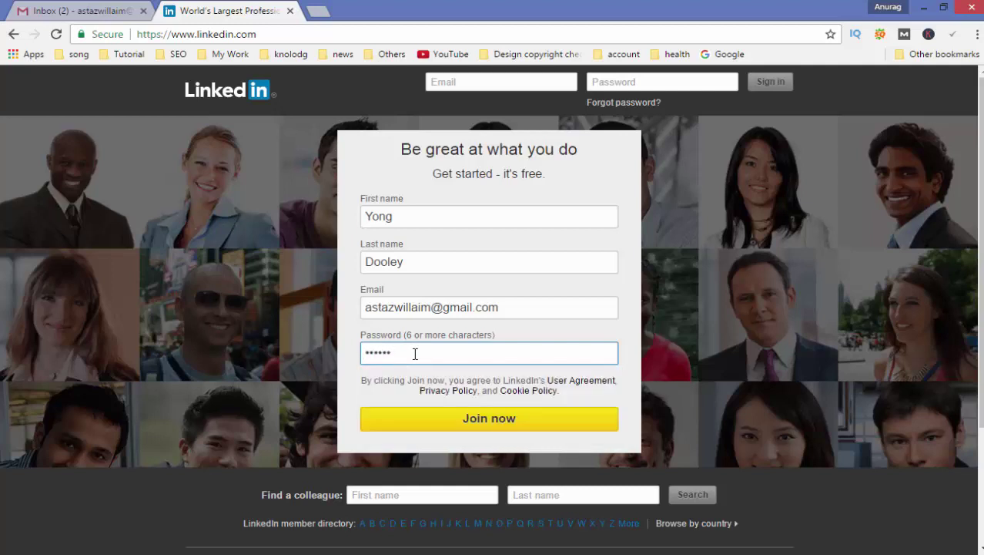
Create the account and try a United States location with ZIP 20567, which is rejected
{"action": "left_click", "coordinate": [471, 428]}
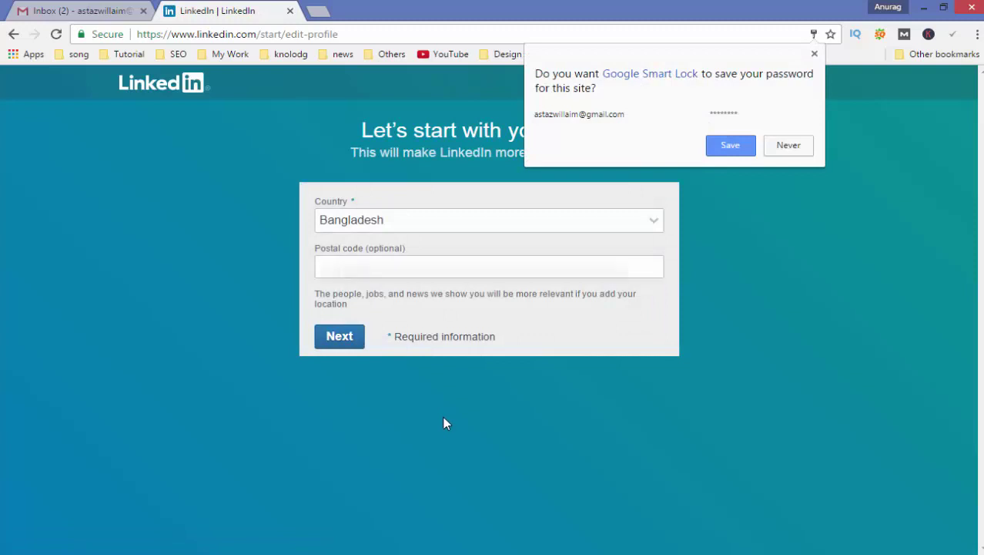
{"action": "left_click", "coordinate": [813, 55]}
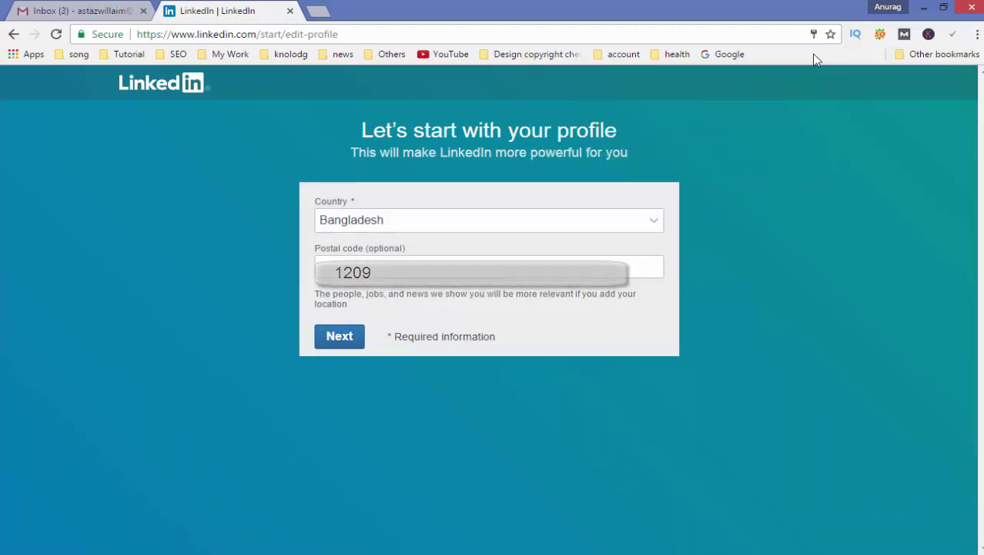
{"action": "left_click", "coordinate": [662, 221]}
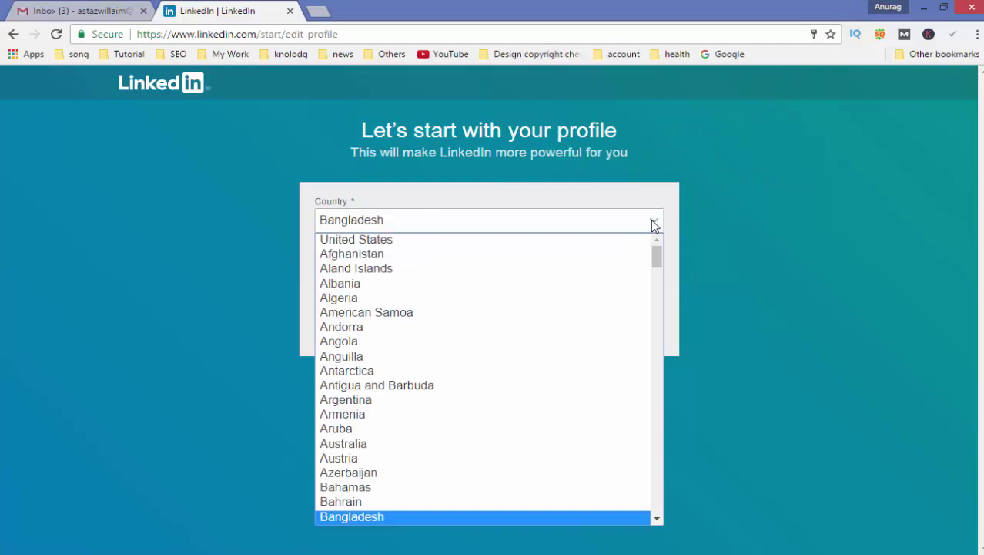
{"action": "left_click", "coordinate": [396, 239]}
{"action": "left_click", "coordinate": [403, 271]}
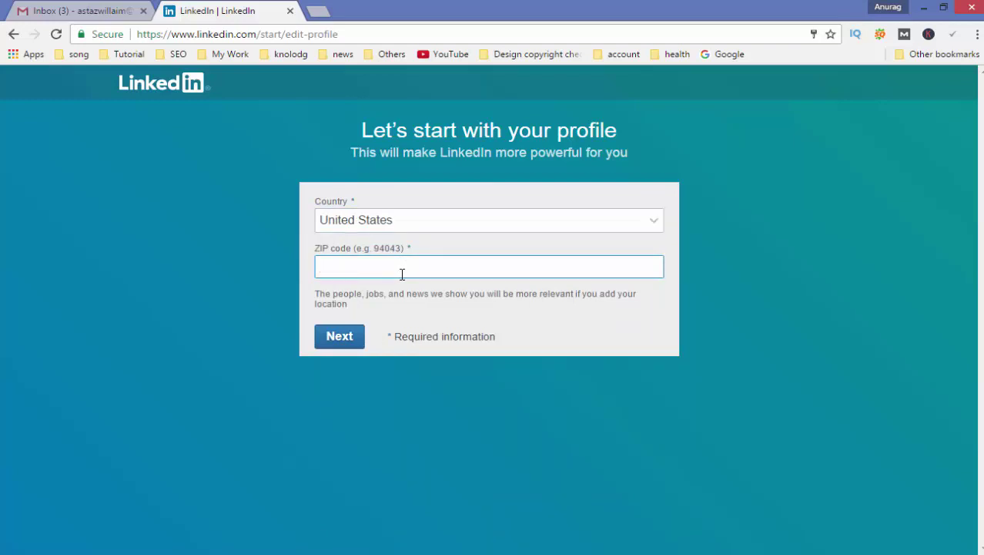
{"action": "type", "text": "20"}
{"action": "type", "text": "567"}
{"action": "left_click", "coordinate": [332, 344]}
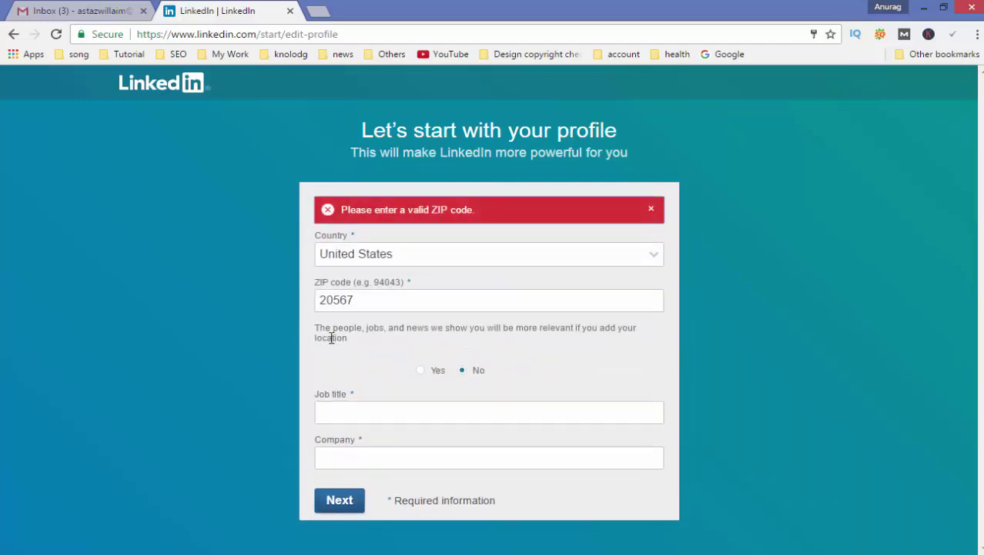
{"action": "left_click", "coordinate": [652, 209]}
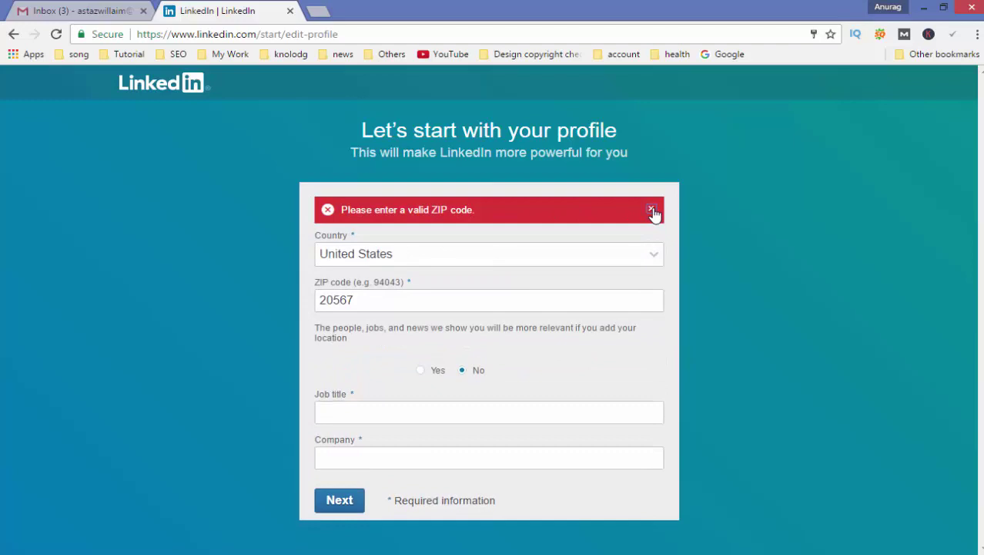
Set the location to Bangladesh with postal code 1205
{"action": "left_click", "coordinate": [377, 222]}
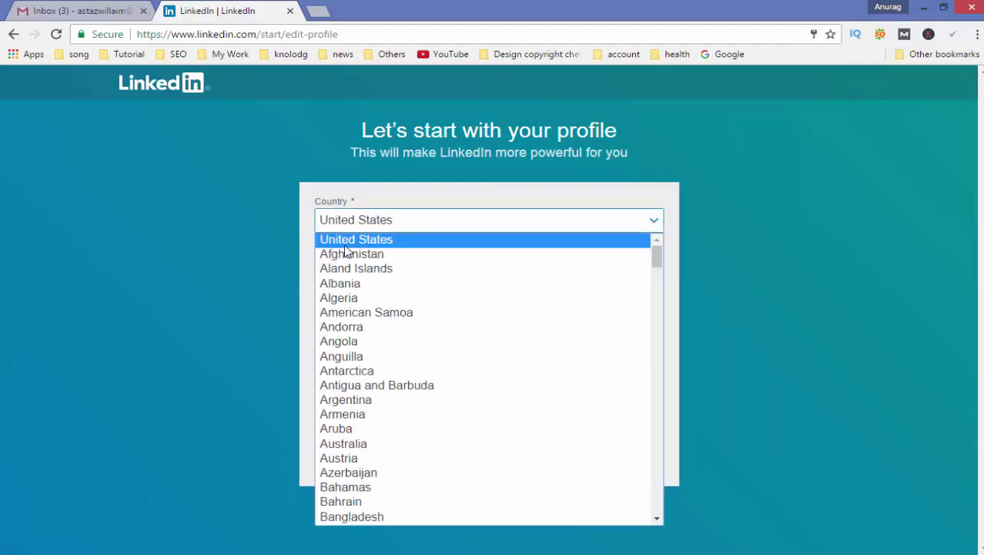
{"action": "key", "text": "b"}
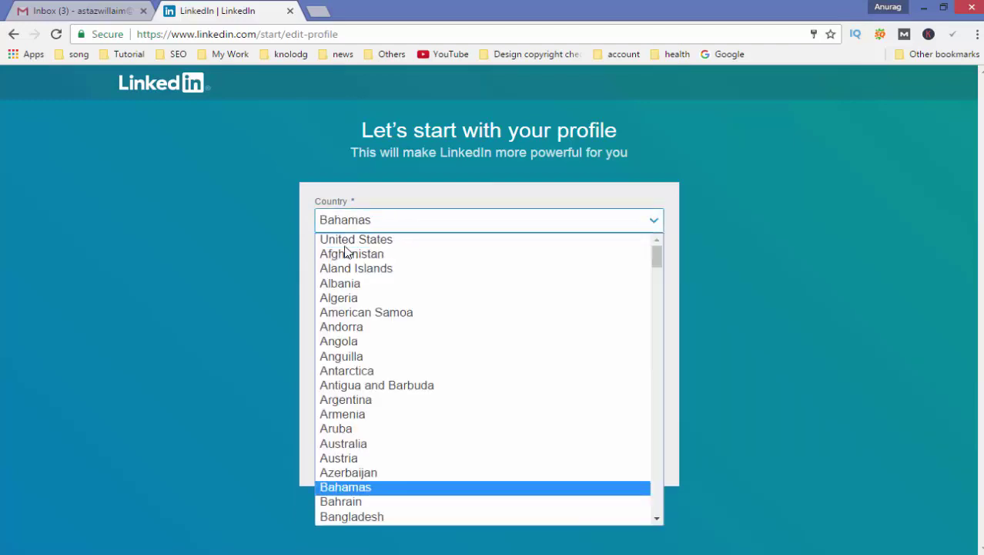
{"action": "left_click", "coordinate": [376, 515]}
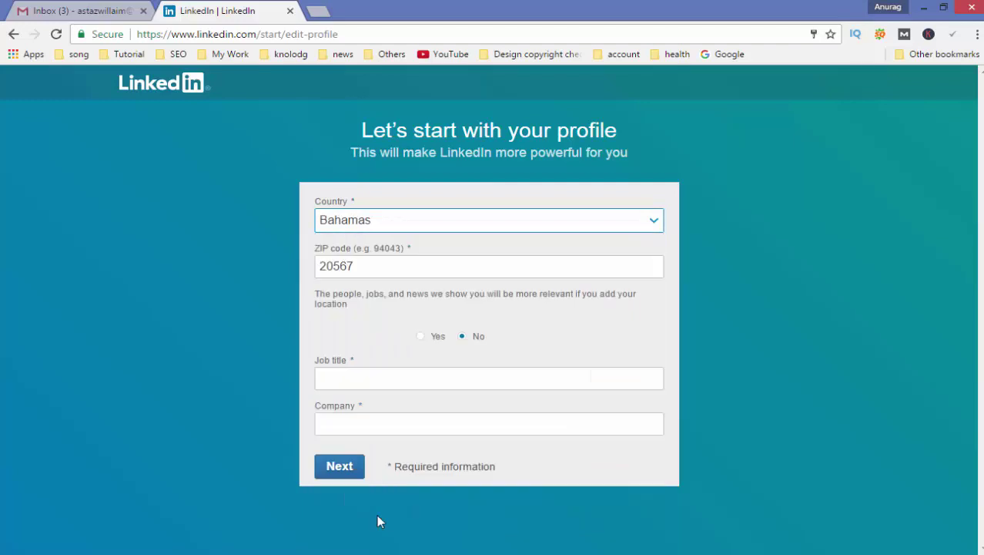
{"action": "left_click", "coordinate": [380, 262]}
{"action": "type", "text": "1205"}
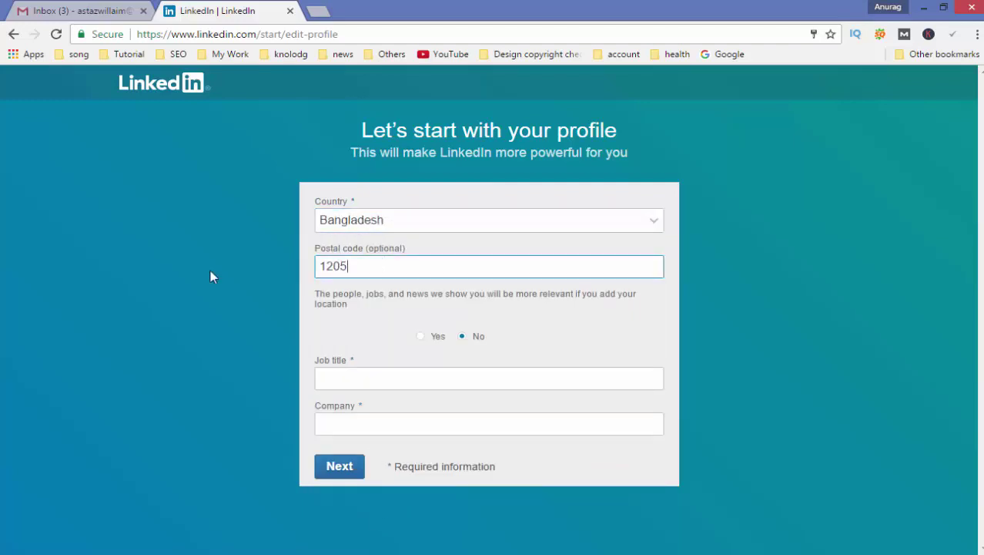
{"action": "left_click", "coordinate": [334, 376]}
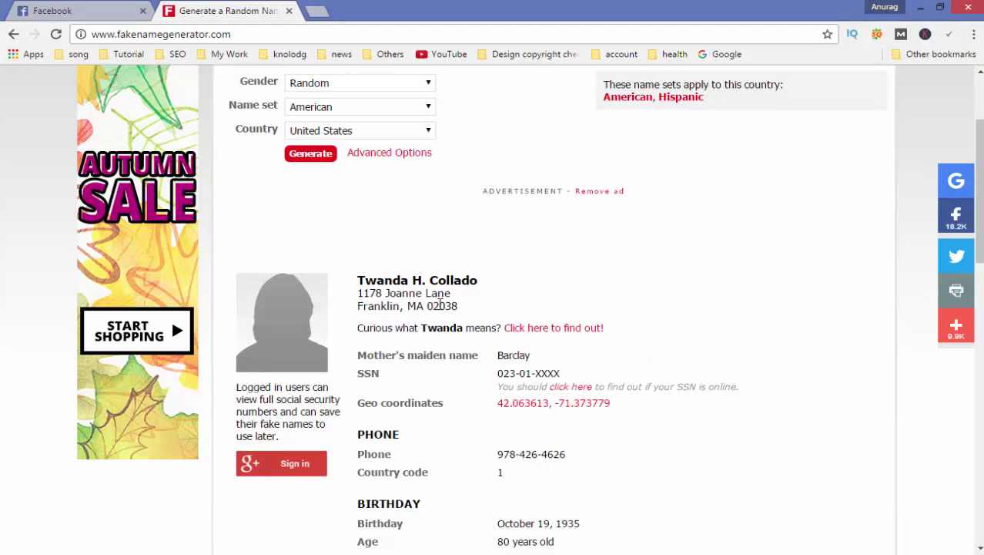
Select ZIP code 02038 in the generated Franklin, MA address on Fake Name Generator
{"action": "double_click", "coordinate": [442, 305]}
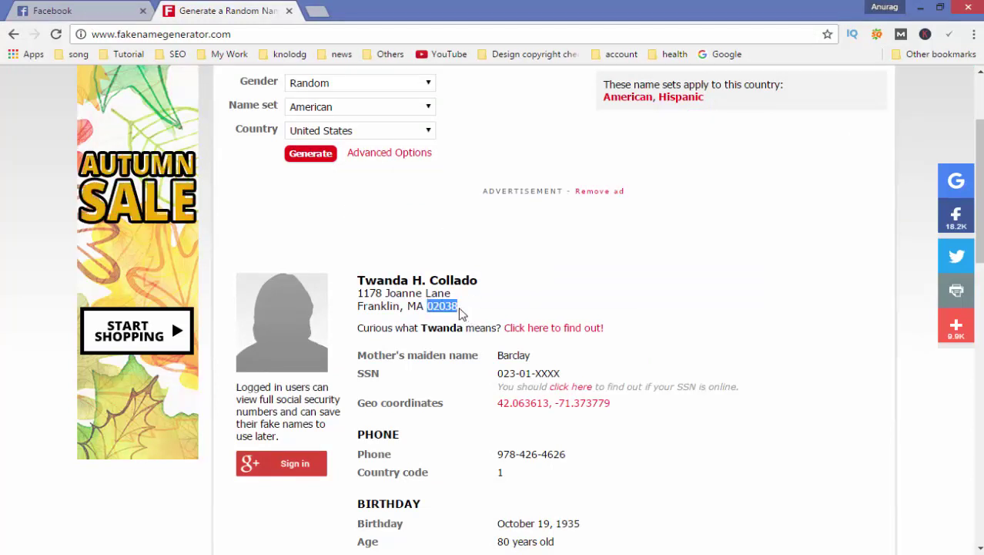
{"action": "left_click", "coordinate": [445, 308]}
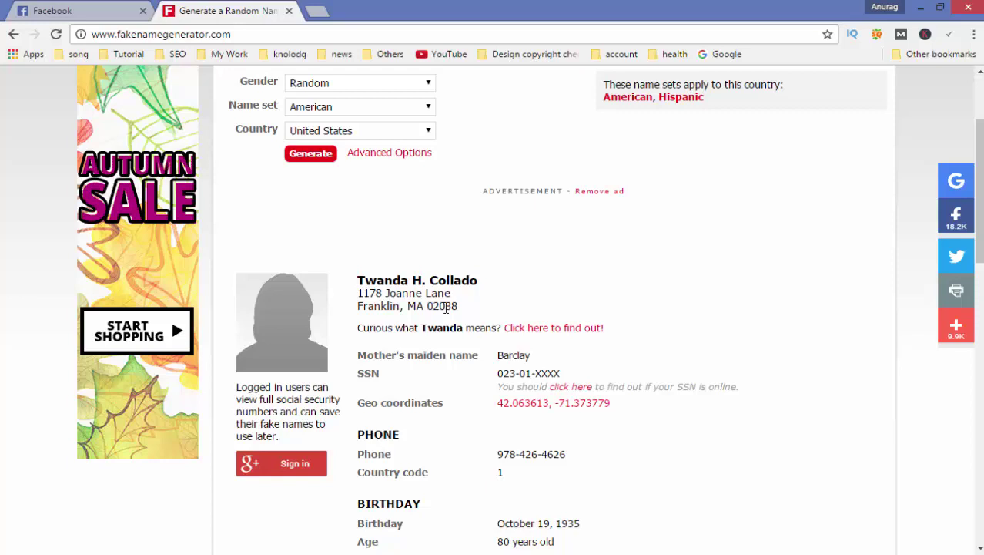
{"action": "double_click", "coordinate": [445, 307]}
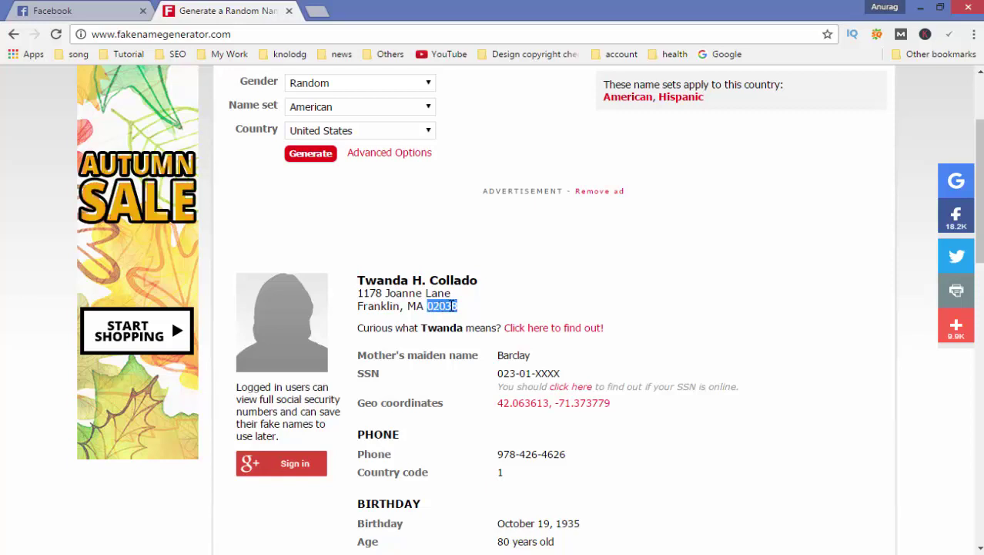
{"action": "triple_click", "coordinate": [460, 308]}
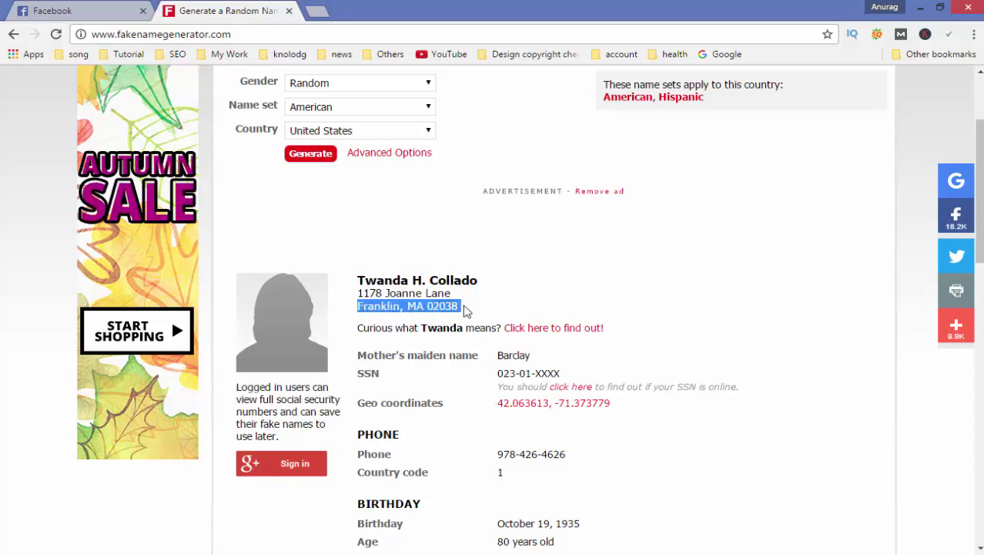
{"action": "double_click", "coordinate": [447, 307]}
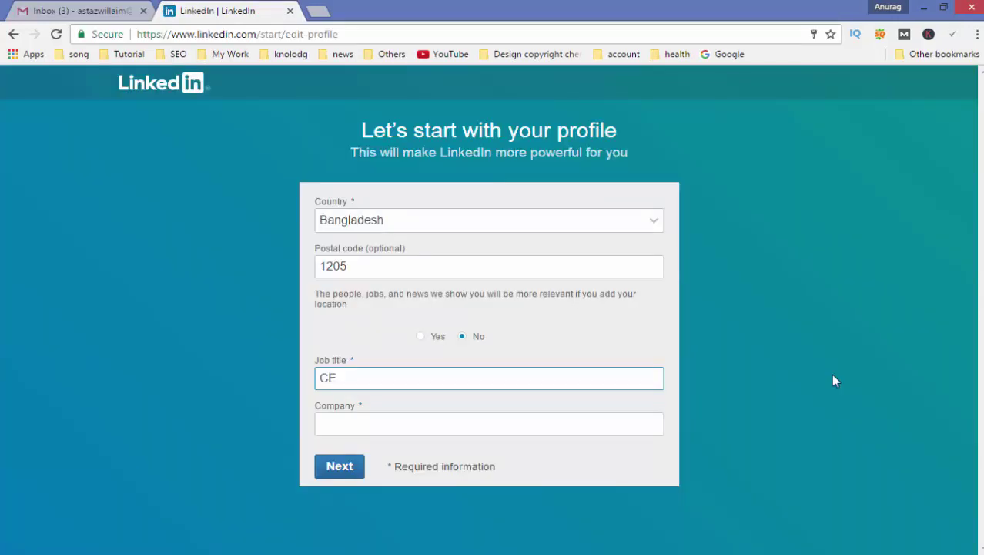
Set the job title to CEO, enter a company, submit, and go to the Gmail inbox
{"action": "type", "text": "O"}
{"action": "key", "text": "Tab"}
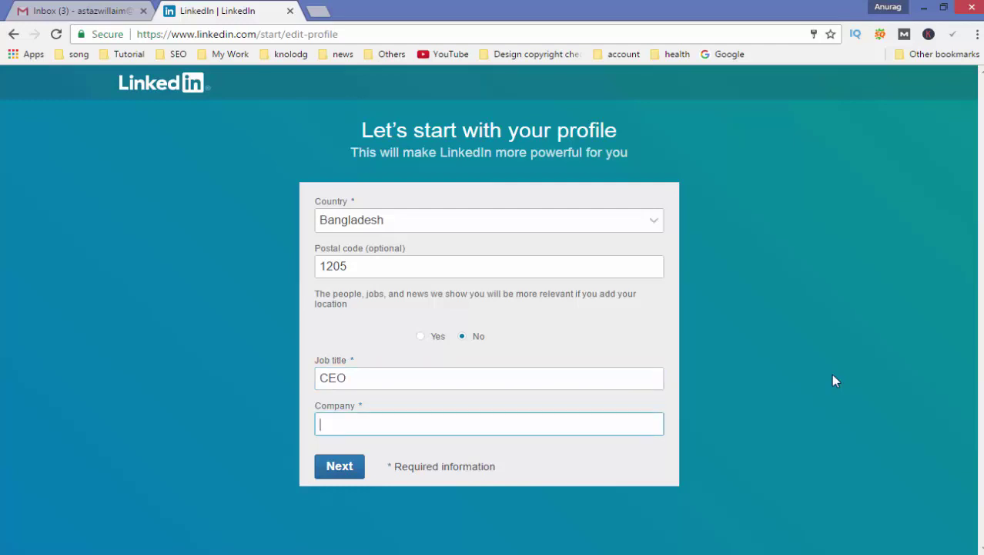
{"action": "type", "text": "a"}
{"action": "key", "text": "Return"}
{"action": "left_click", "coordinate": [77, 11]}
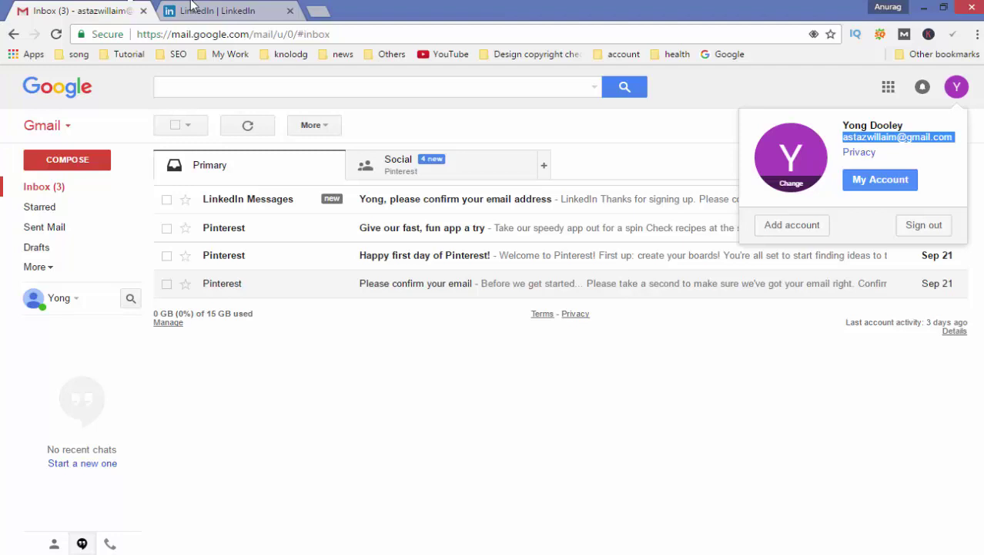
Open LinkedIn's confirmation email in Gmail to confirm the address
{"action": "left_click", "coordinate": [193, 8]}
{"action": "left_click", "coordinate": [108, 9]}
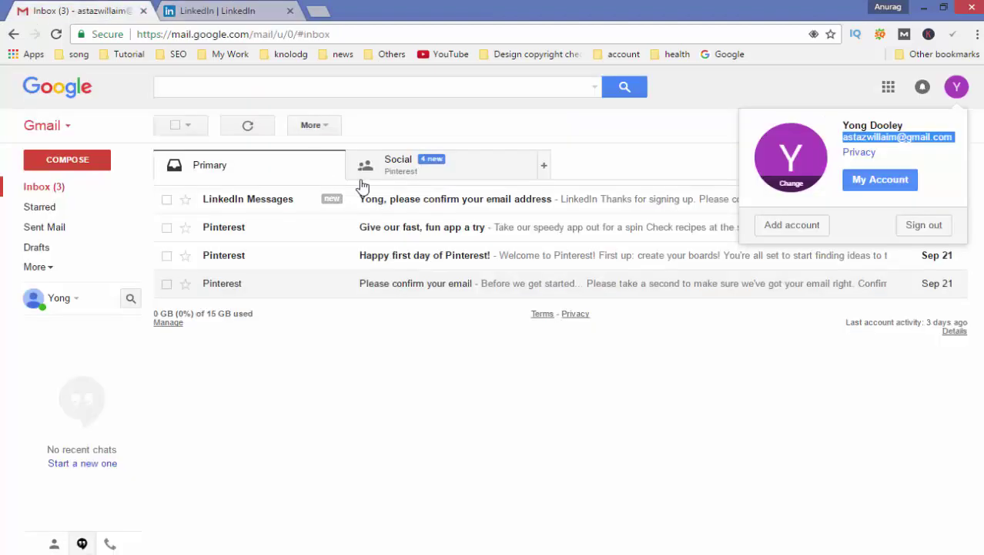
{"action": "left_click", "coordinate": [369, 202]}
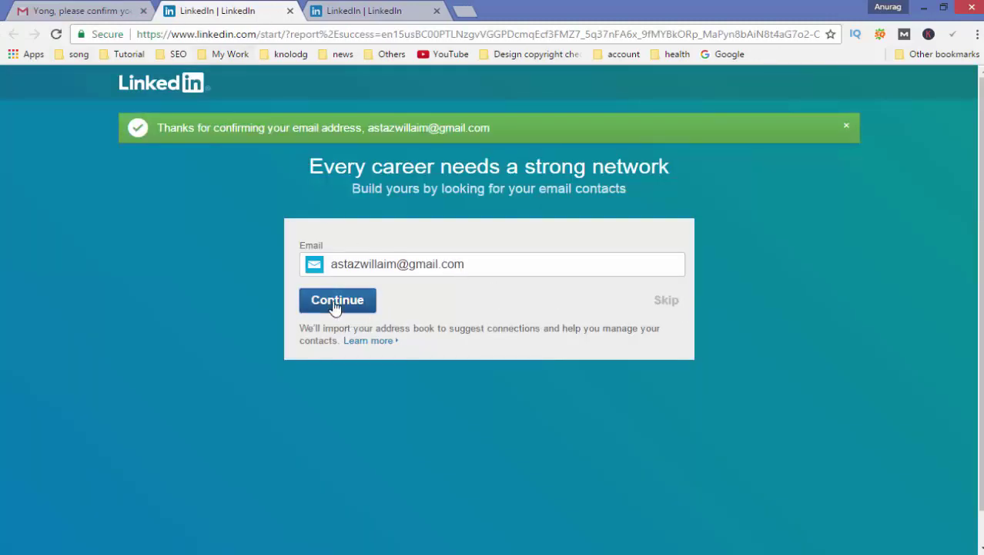
Allow LinkedIn to import Google contacts, then skip the connection and invite suggestions
{"action": "left_click", "coordinate": [337, 302]}
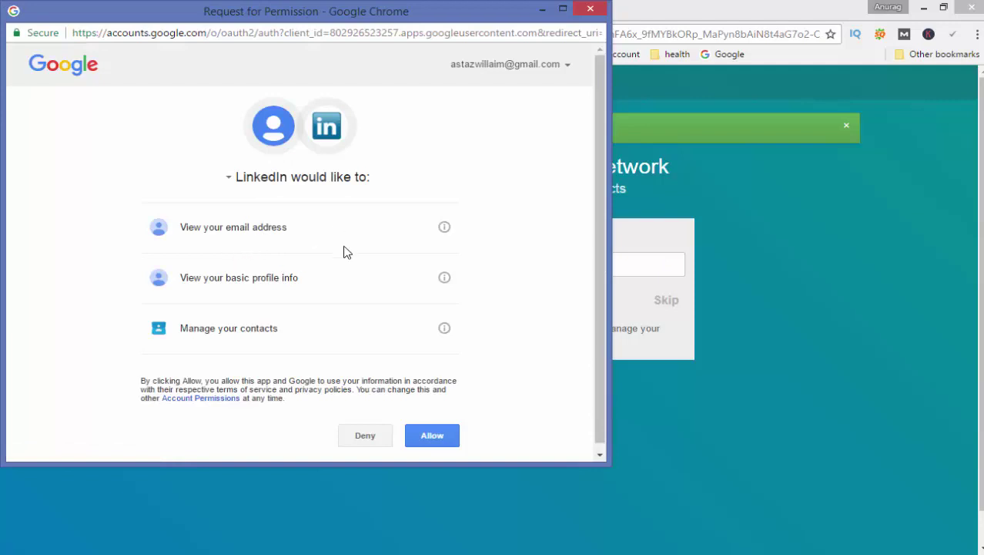
{"action": "left_click", "coordinate": [449, 441]}
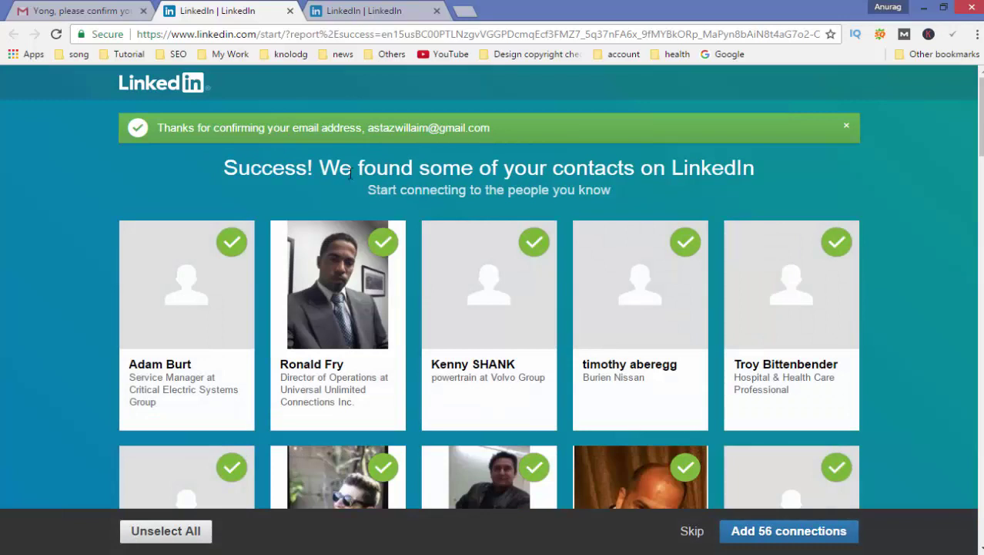
{"action": "scroll", "coordinate": [524, 331], "scroll_direction": "down", "scroll_amount": 5}
{"action": "left_click", "coordinate": [691, 531]}
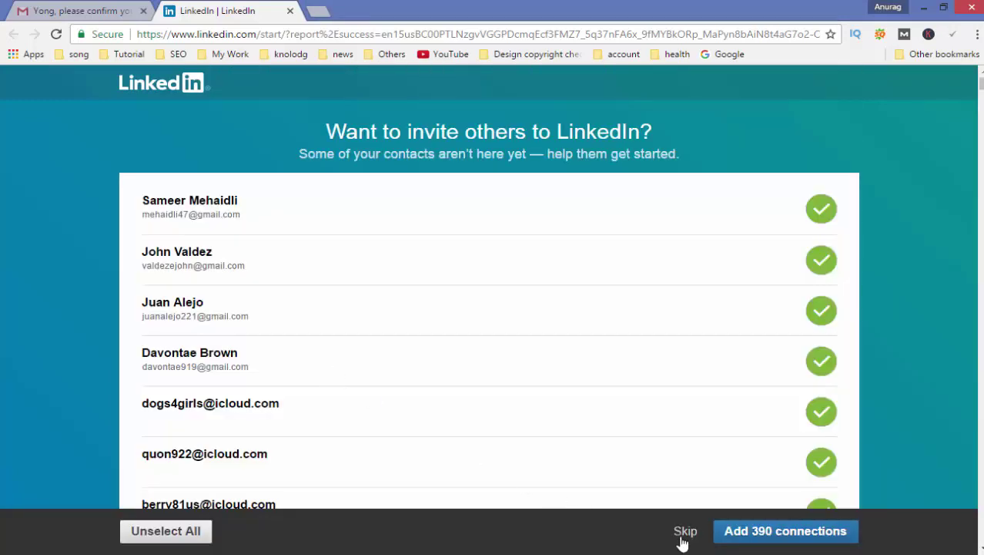
{"action": "left_click", "coordinate": [681, 537]}
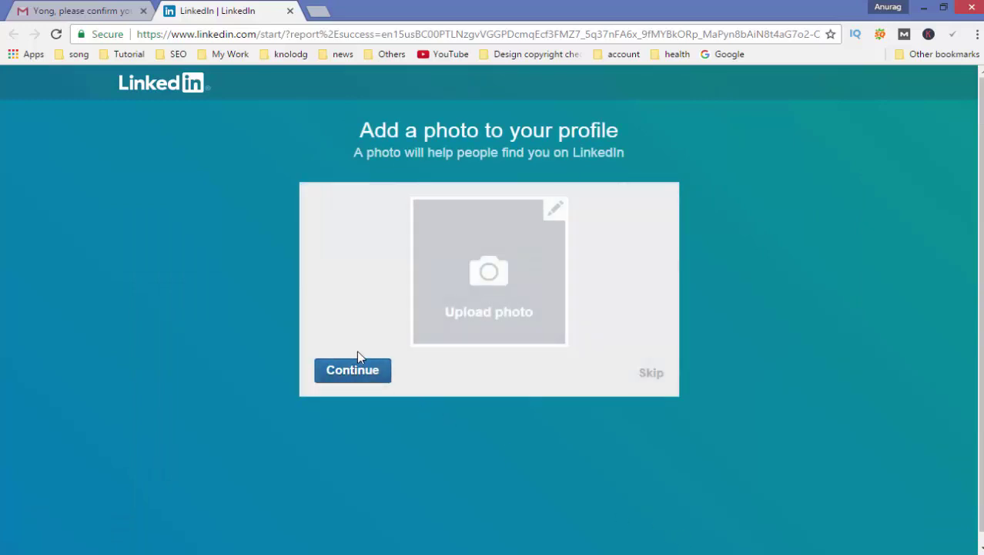
Upload photo 5 from the desktop as the profile picture, save it and continue
{"action": "left_click", "coordinate": [555, 211]}
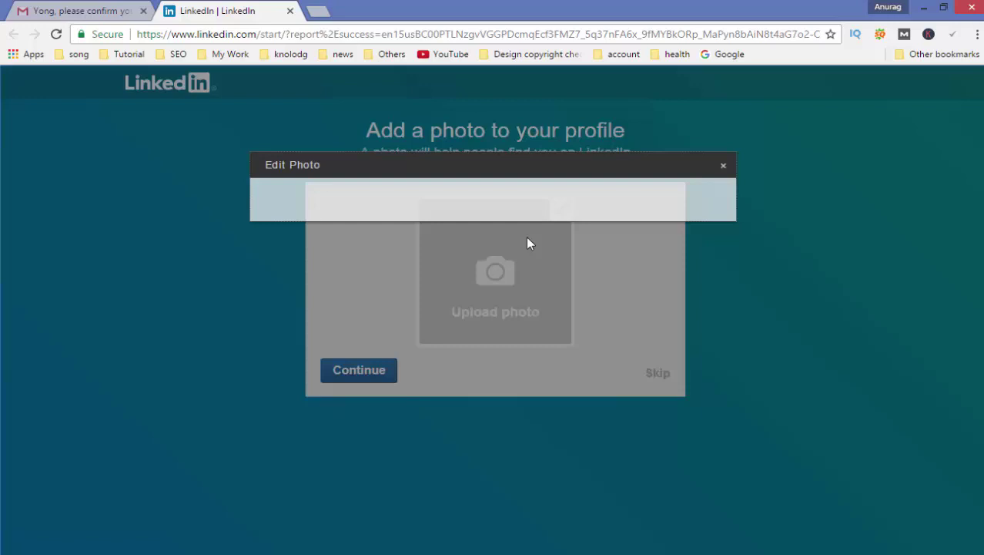
{"action": "left_click", "coordinate": [301, 279]}
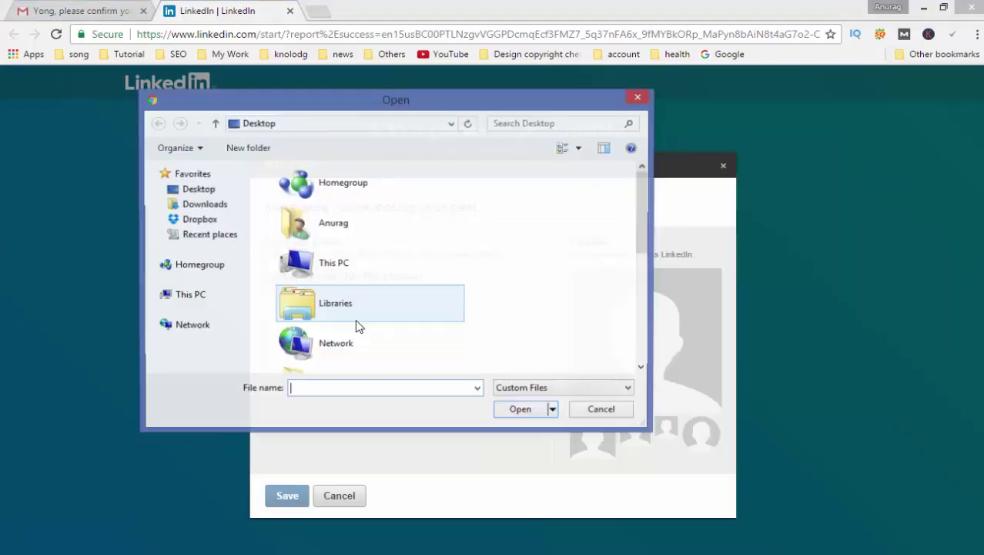
{"action": "left_click", "coordinate": [194, 189]}
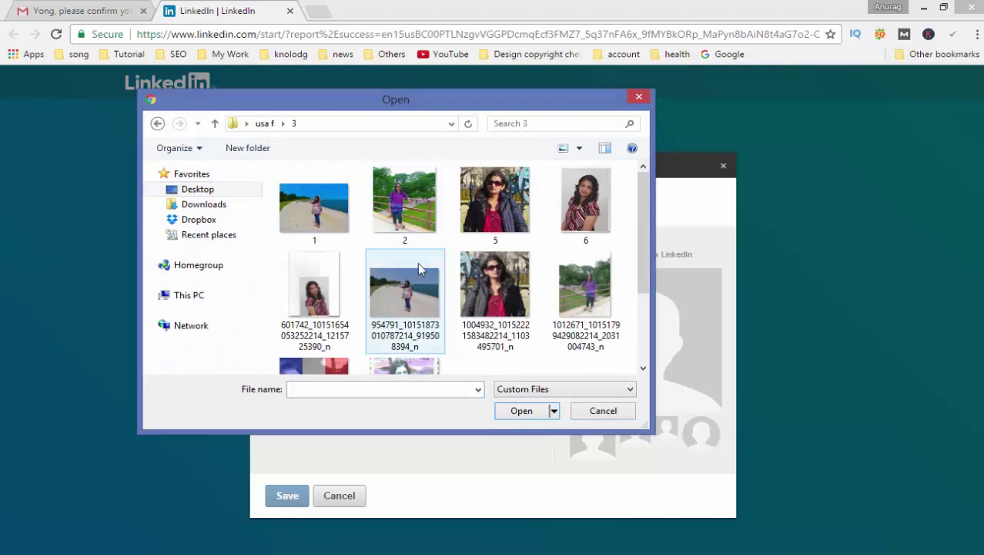
{"action": "left_click", "coordinate": [506, 199]}
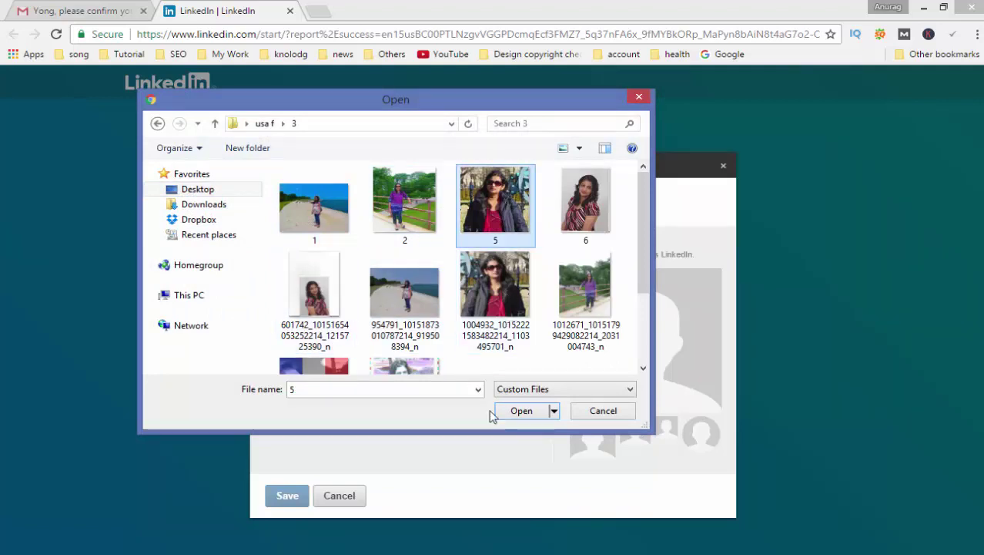
{"action": "left_click", "coordinate": [522, 410]}
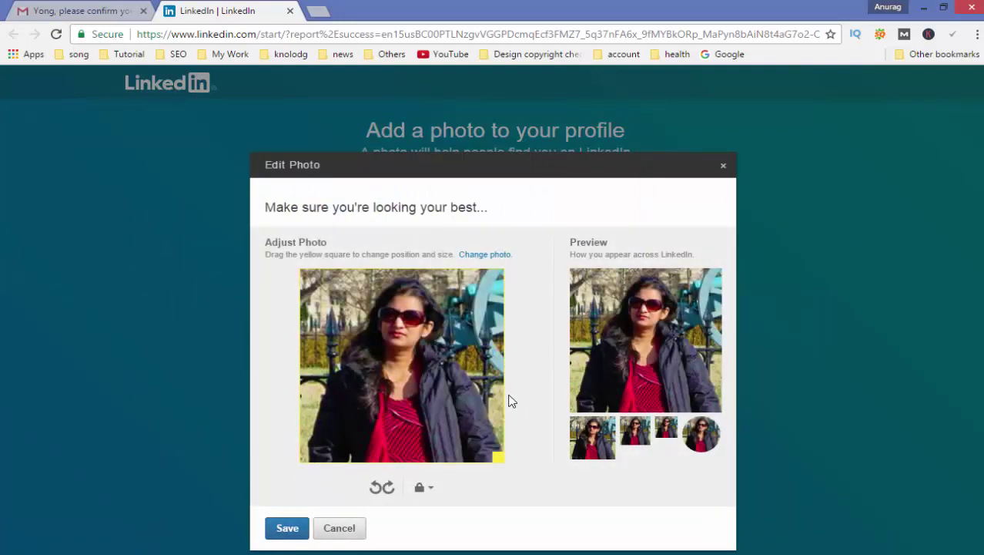
{"action": "left_click", "coordinate": [287, 529]}
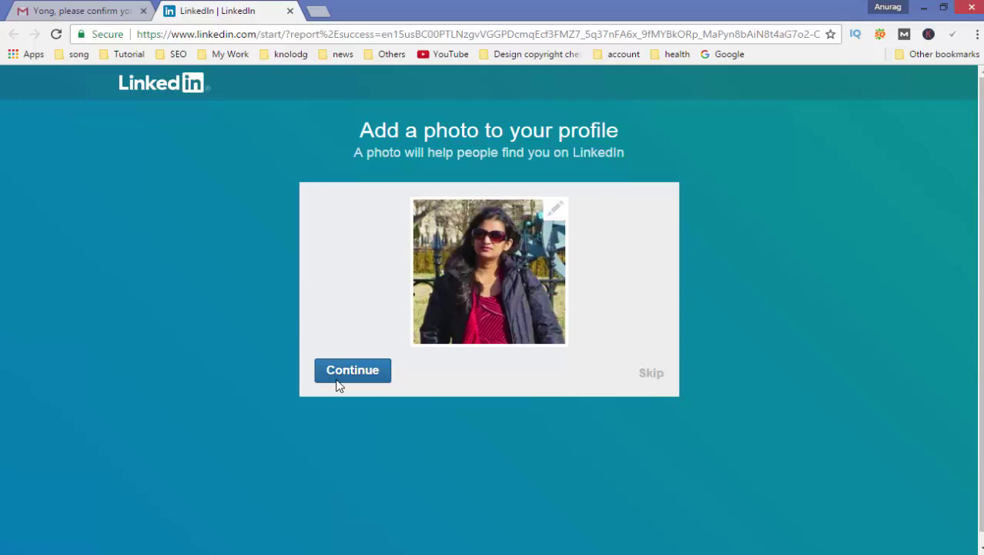
{"action": "left_click", "coordinate": [338, 375]}
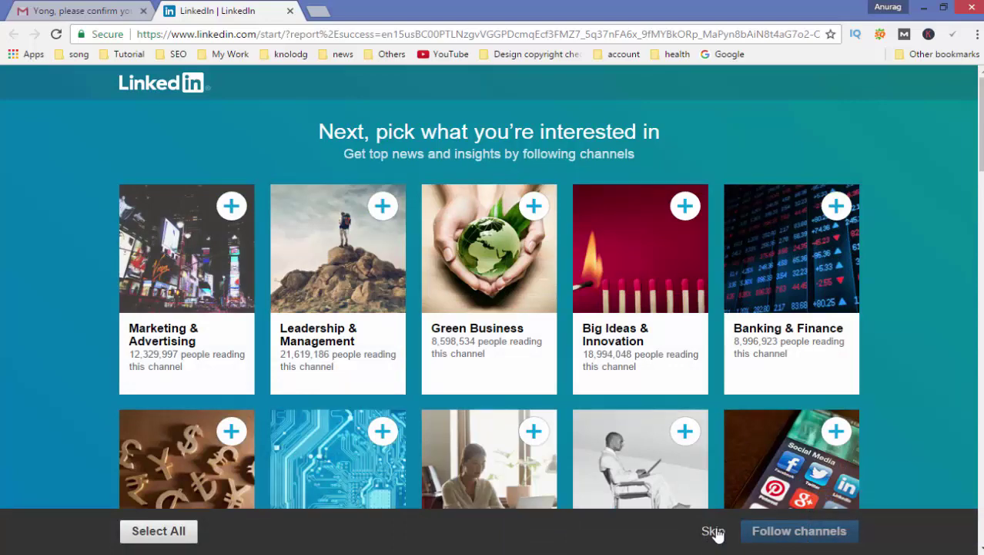
Skip the interest channels and Get the app pages, then scroll the Edit Profile page
{"action": "left_click", "coordinate": [714, 531]}
{"action": "left_click", "coordinate": [349, 310]}
{"action": "left_click", "coordinate": [765, 429]}
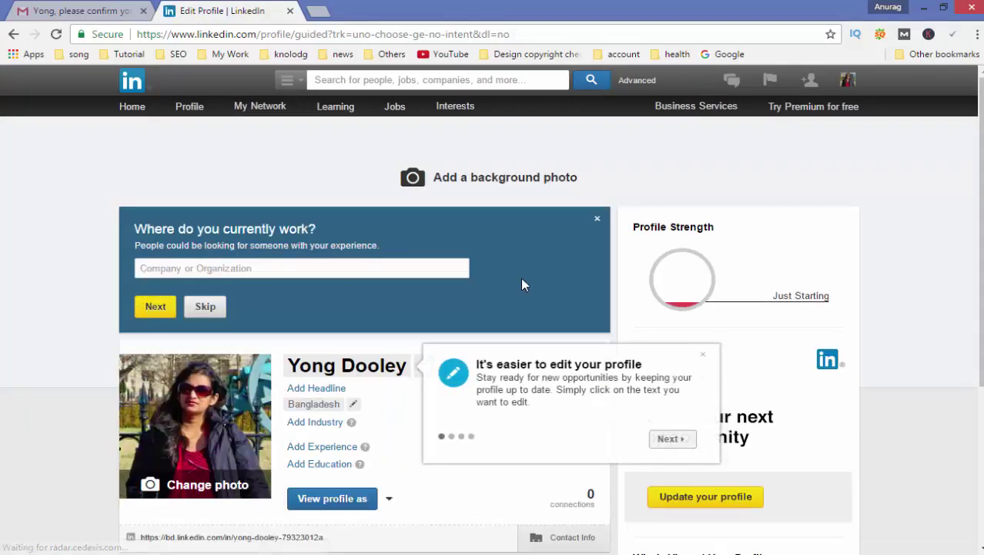
{"action": "scroll", "coordinate": [522, 284], "scroll_direction": "down", "scroll_amount": 4}
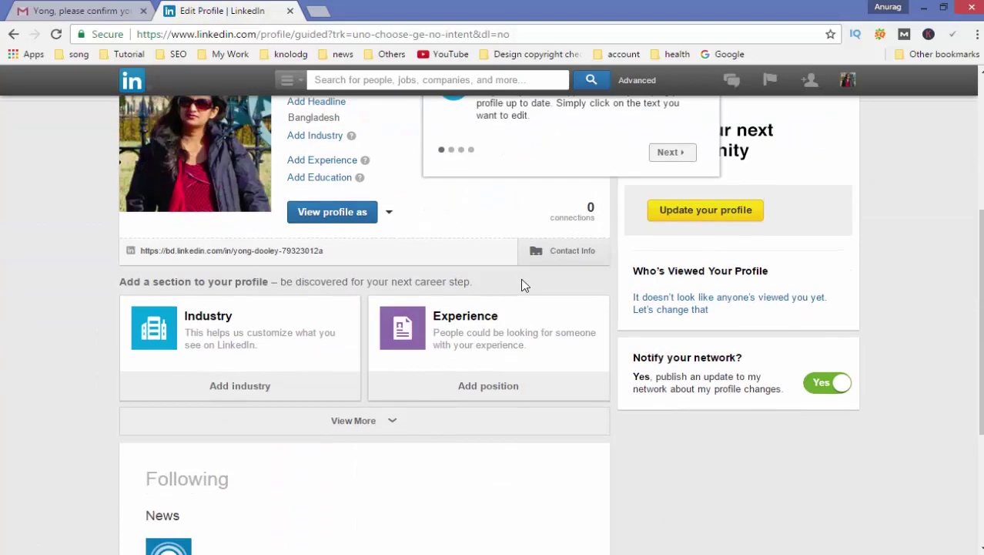
{"action": "scroll", "coordinate": [300, 192], "scroll_direction": "up", "scroll_amount": 2}
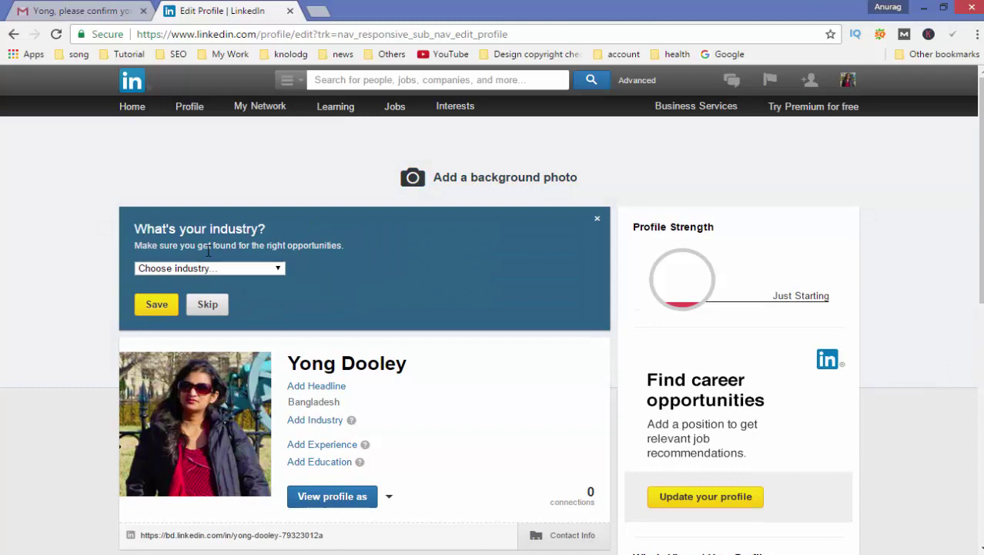
{"action": "left_click_drag", "start_coordinate": [190, 233], "coordinate": [348, 245]}
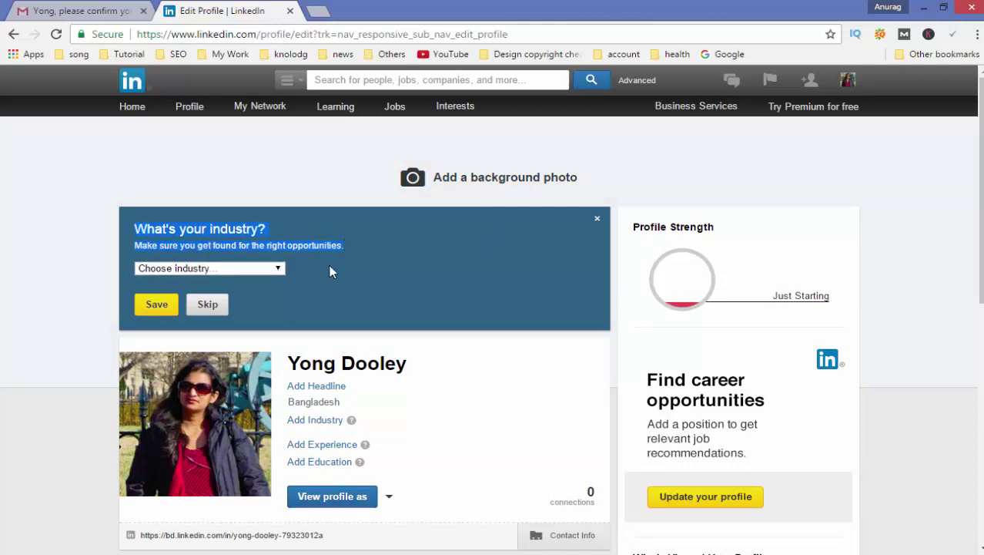
{"action": "left_click", "coordinate": [319, 270]}
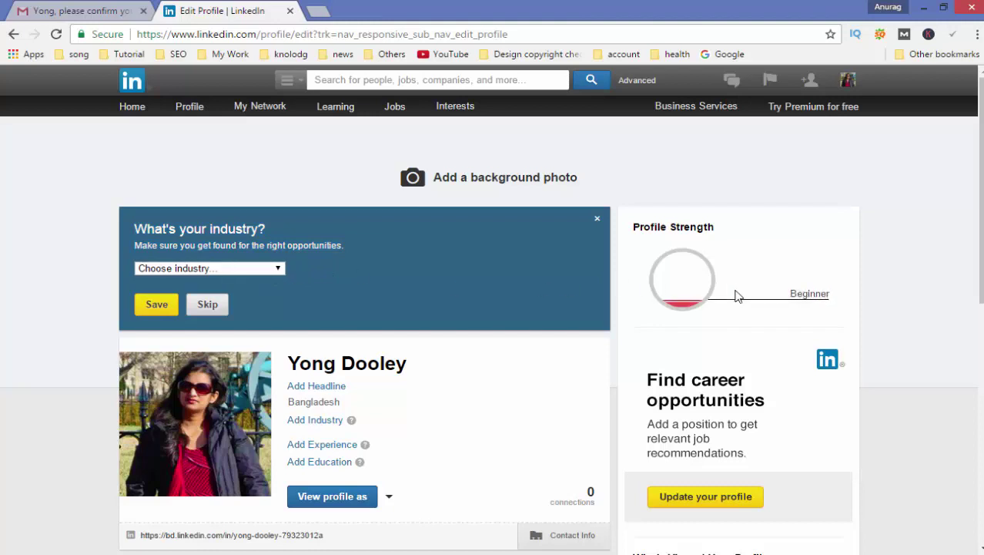